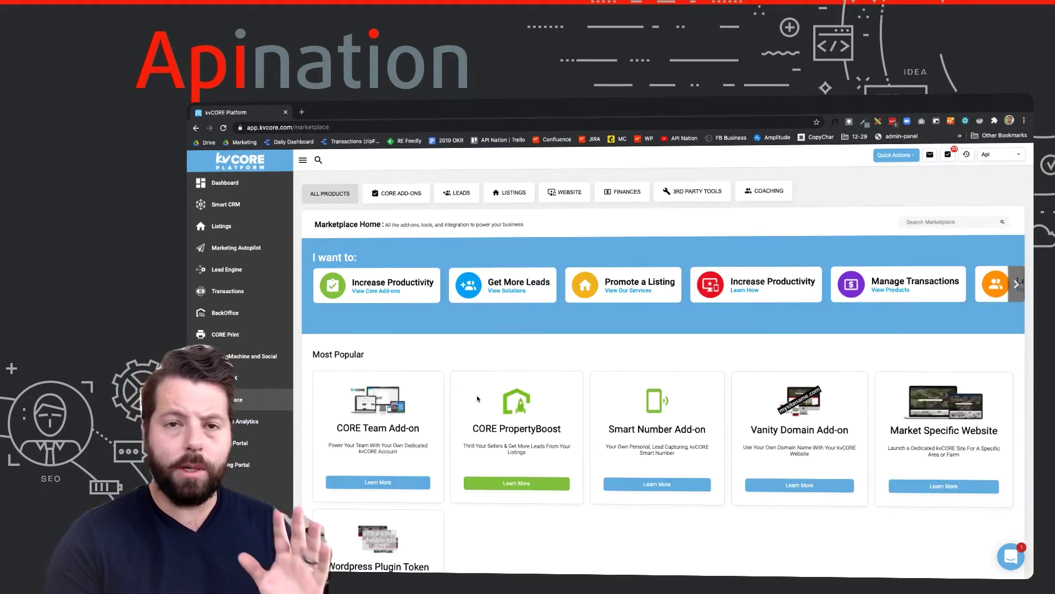
# - Open the Api Nation Integrations card in kvCORE's Marketplace and add it to kvCORE
pyautogui.scroll(-5, 477, 398)
pyautogui.scroll(-6, 477, 399)
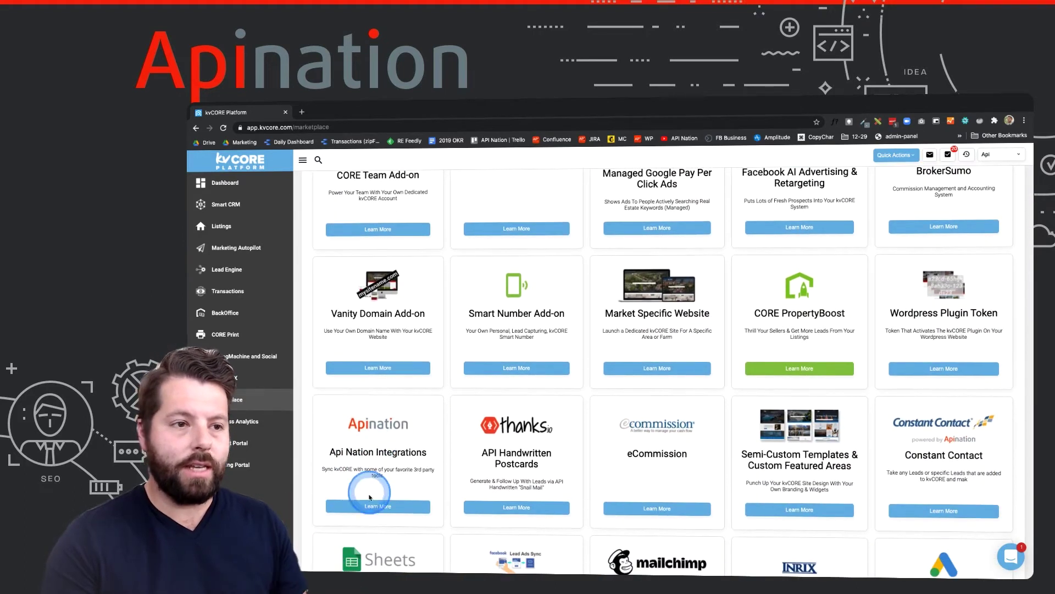
pyautogui.click(369, 509)
pyautogui.click(752, 235)
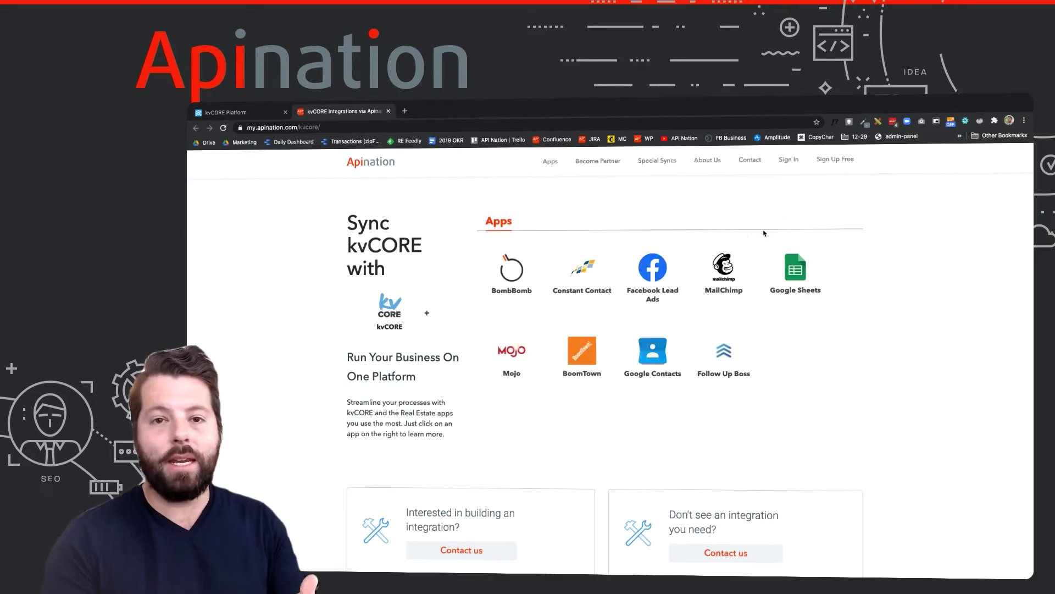
# - Pick the Google Contacts card among Apination's kvCORE apps to reach its setup page
pyautogui.click(640, 336)
pyautogui.click(697, 274)
pyautogui.click(724, 265)
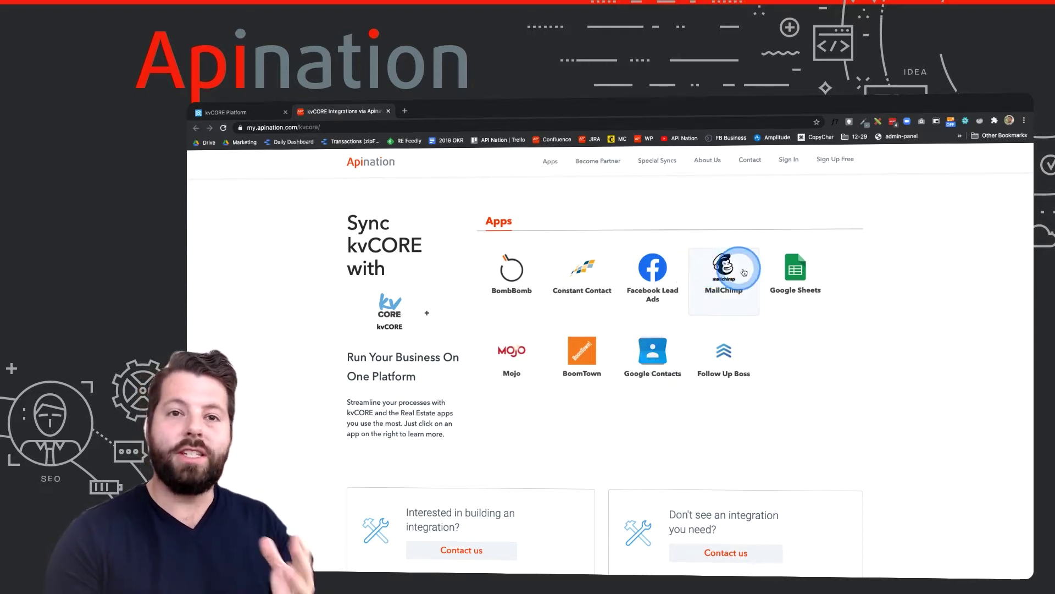
pyautogui.click(786, 280)
pyautogui.click(519, 346)
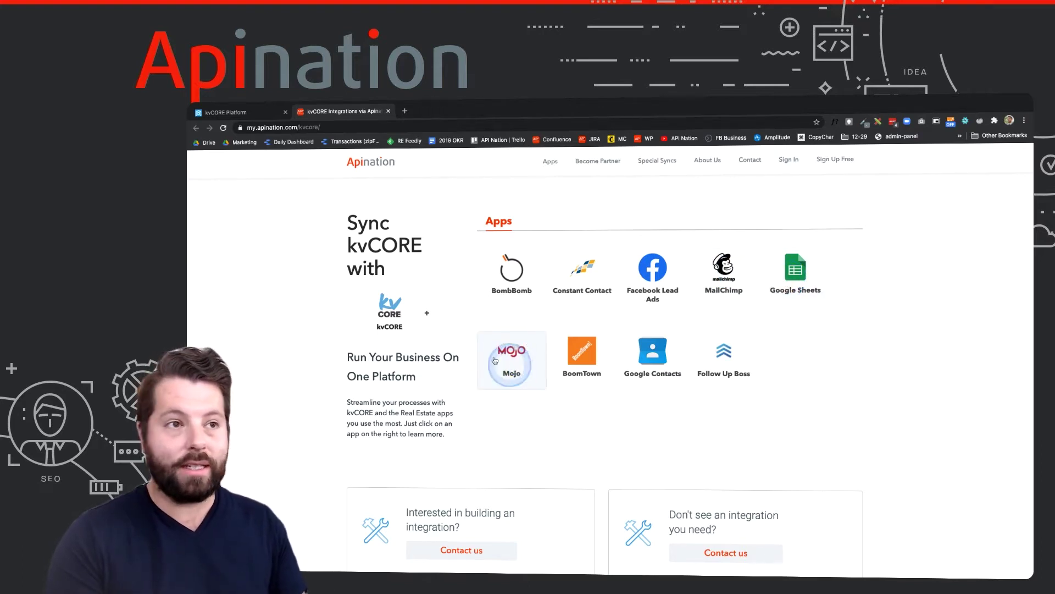
pyautogui.click(651, 362)
pyautogui.click(650, 361)
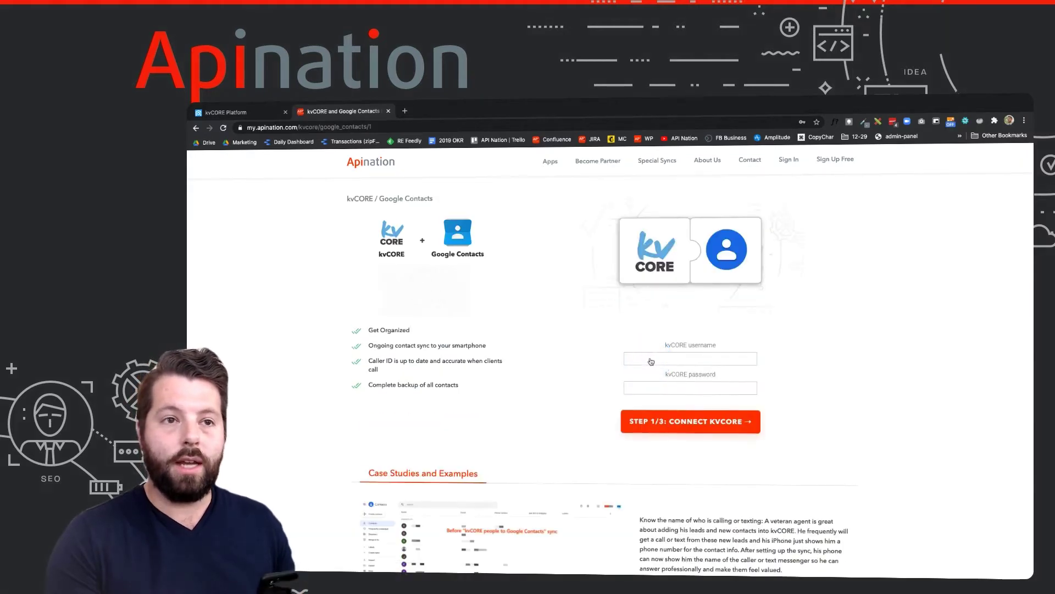
# - Connect kvCORE with the account username and password, then begin linking Google Contacts
pyautogui.click(664, 357)
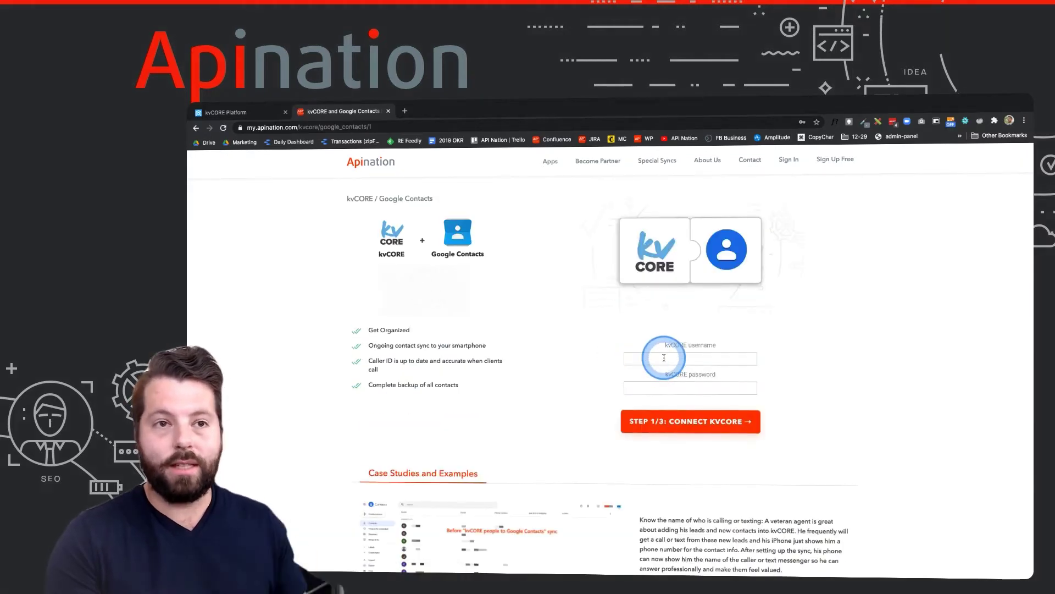
pyautogui.click(666, 433)
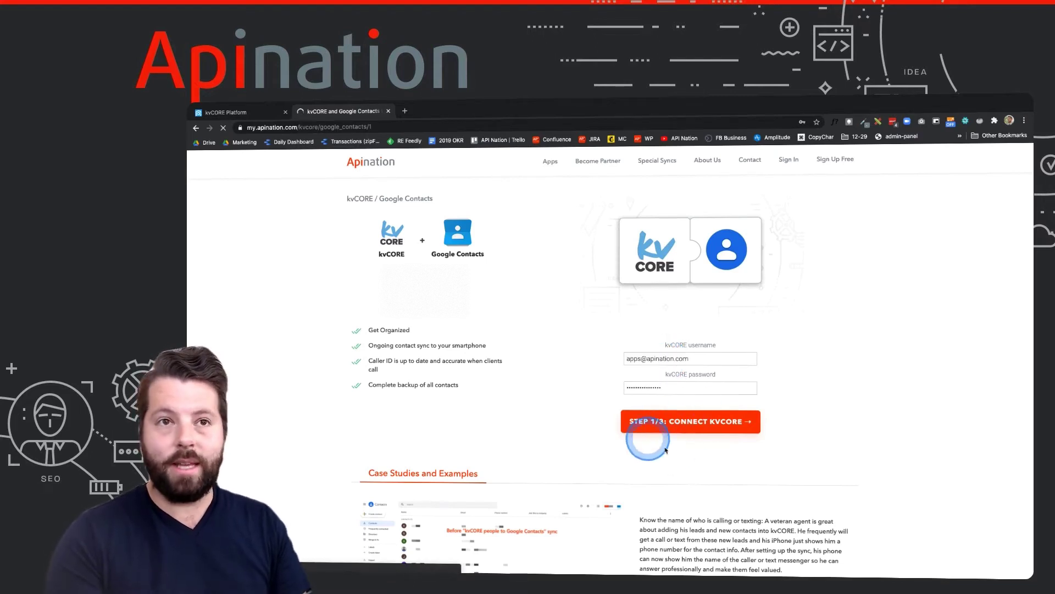
pyautogui.click(656, 429)
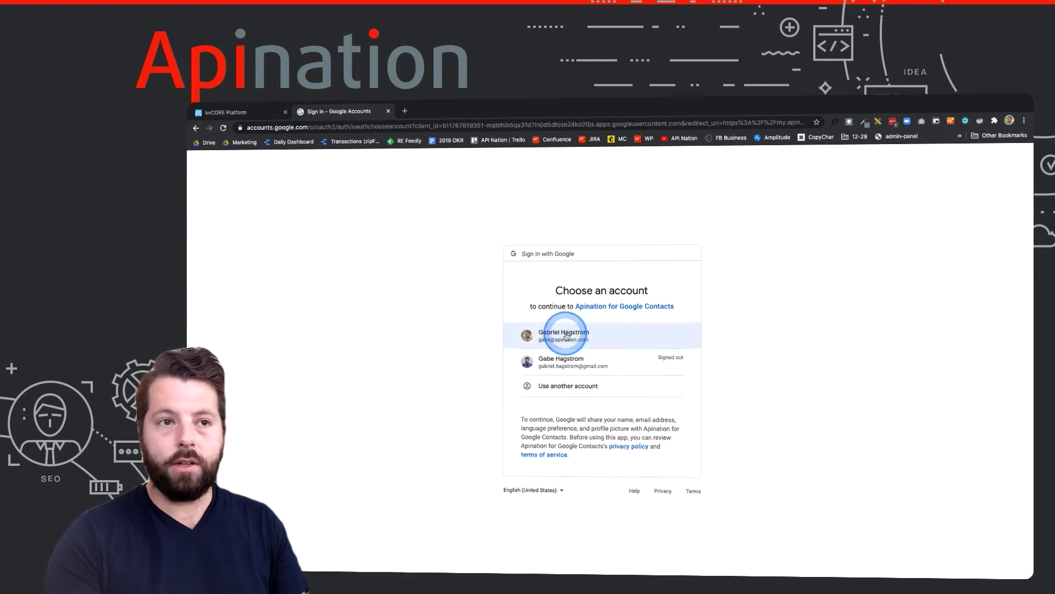
# - Choose the Google account and allow Apination access to its contacts
pyautogui.click(566, 335)
pyautogui.click(662, 476)
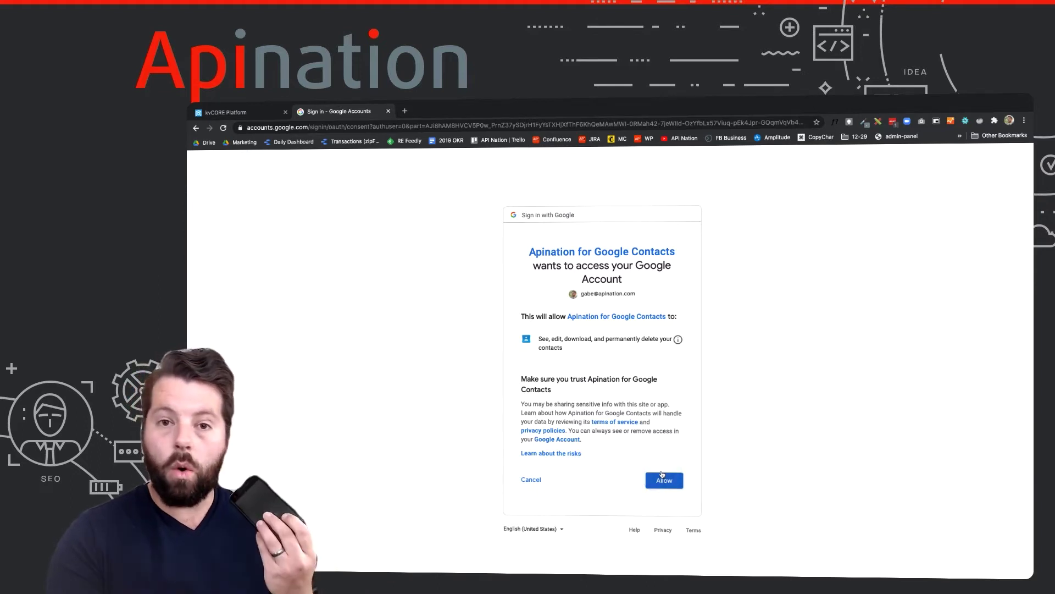
pyautogui.click(662, 479)
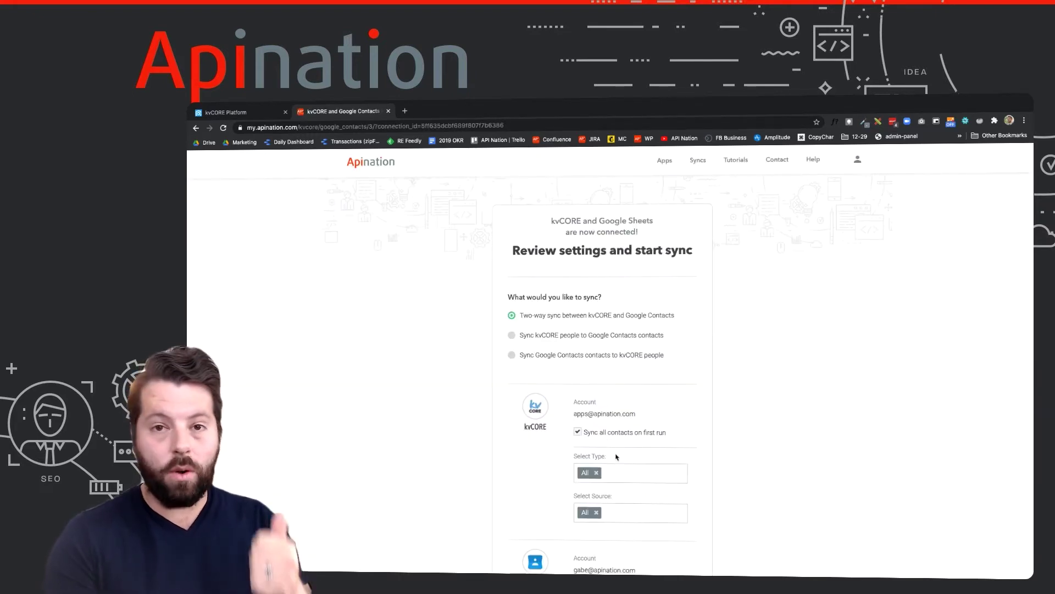
# - Adjust the kvCORE contact filter options on the sync review settings page
pyautogui.click(598, 414)
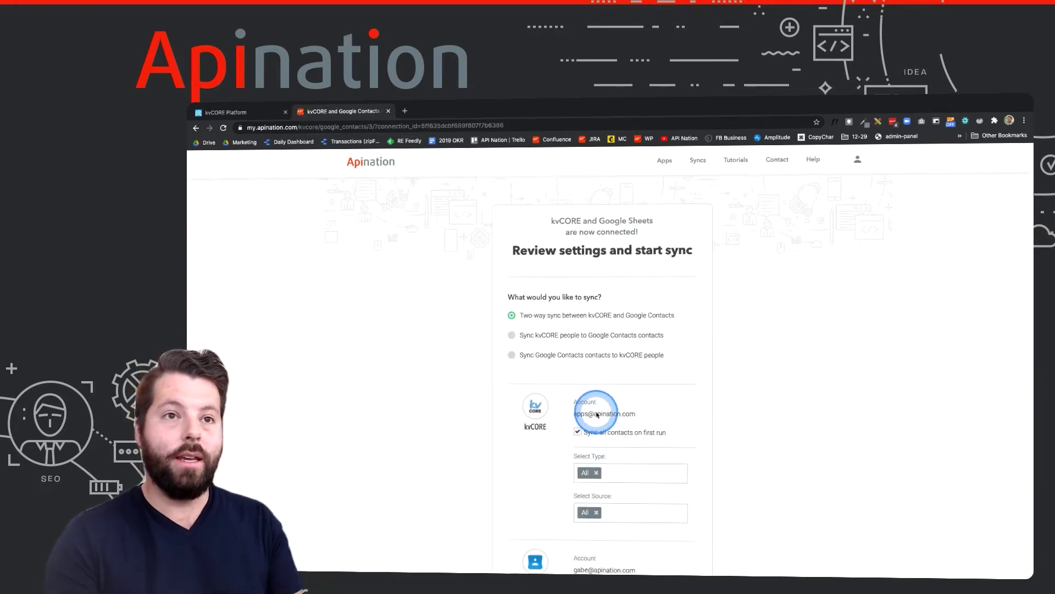
pyautogui.click(586, 339)
pyautogui.click(566, 319)
pyautogui.click(581, 363)
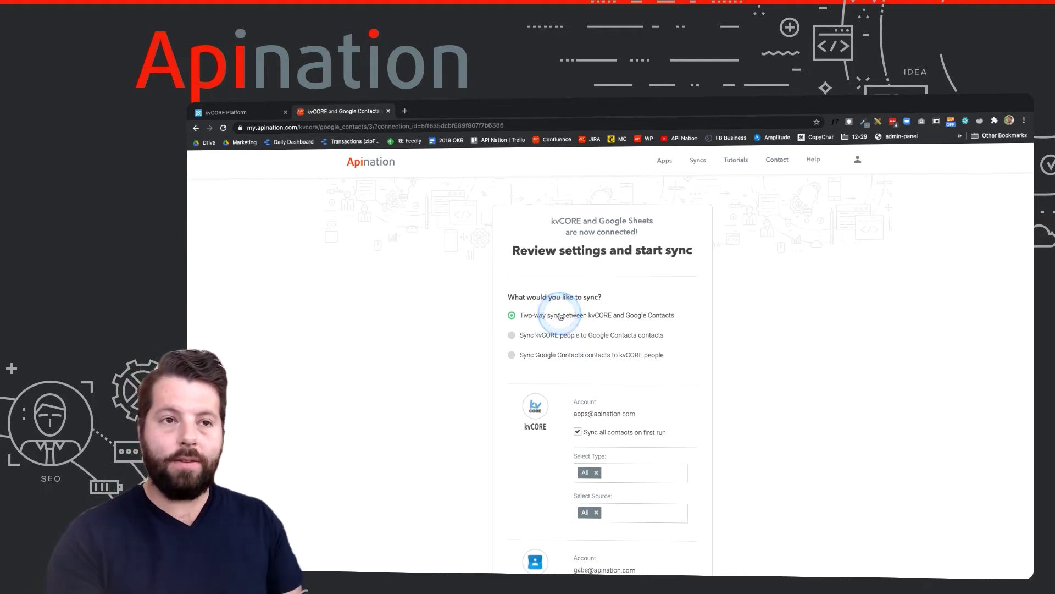
pyautogui.scroll(-3, 552, 330)
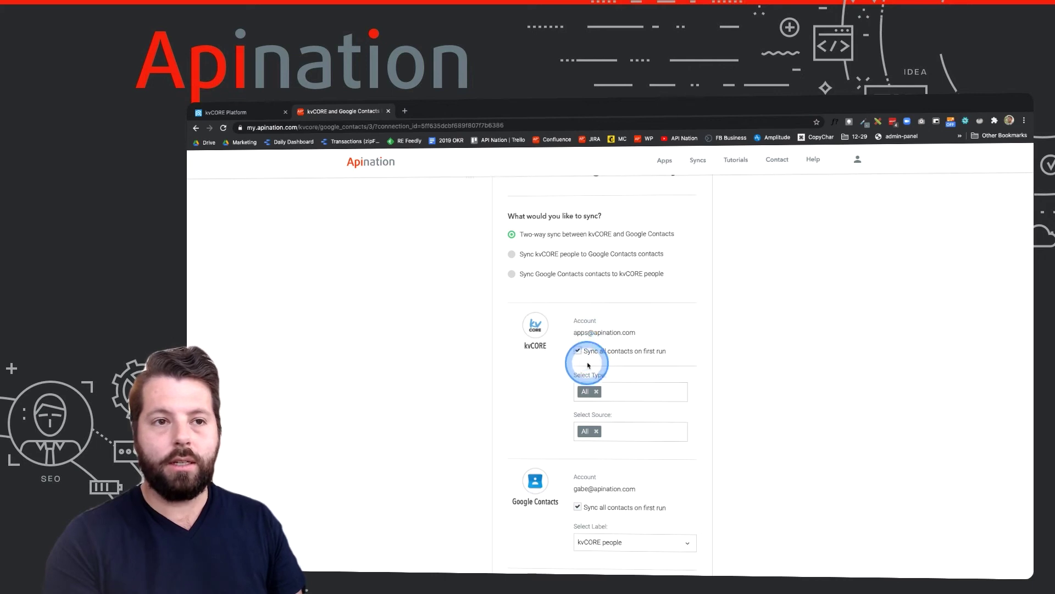
pyautogui.scroll(-1, 549, 384)
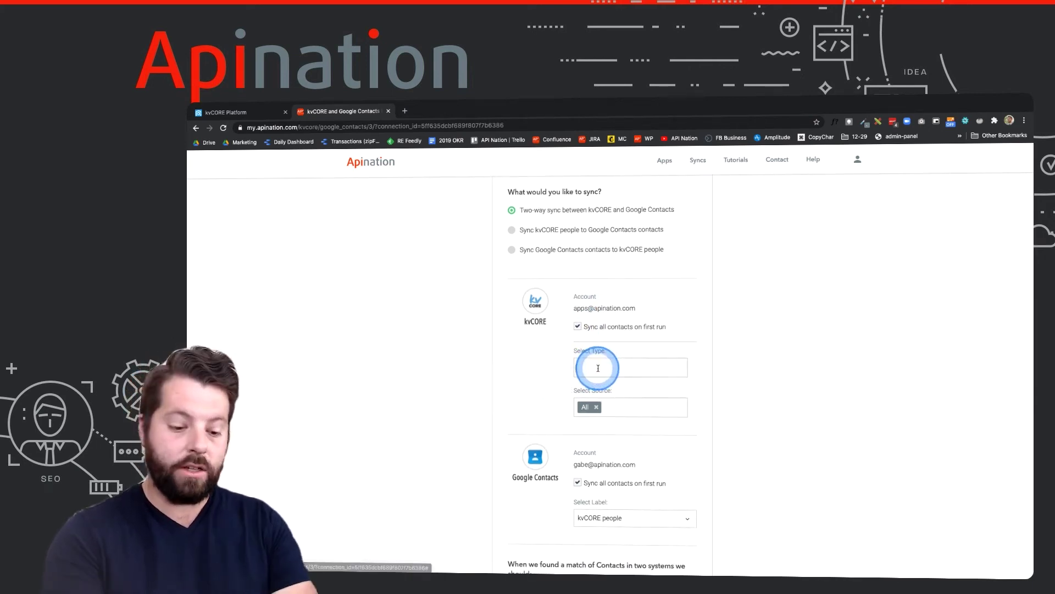
# - Try Agent, Buyer and Seller as contact types in the Select Type filter
pyautogui.write('agen')
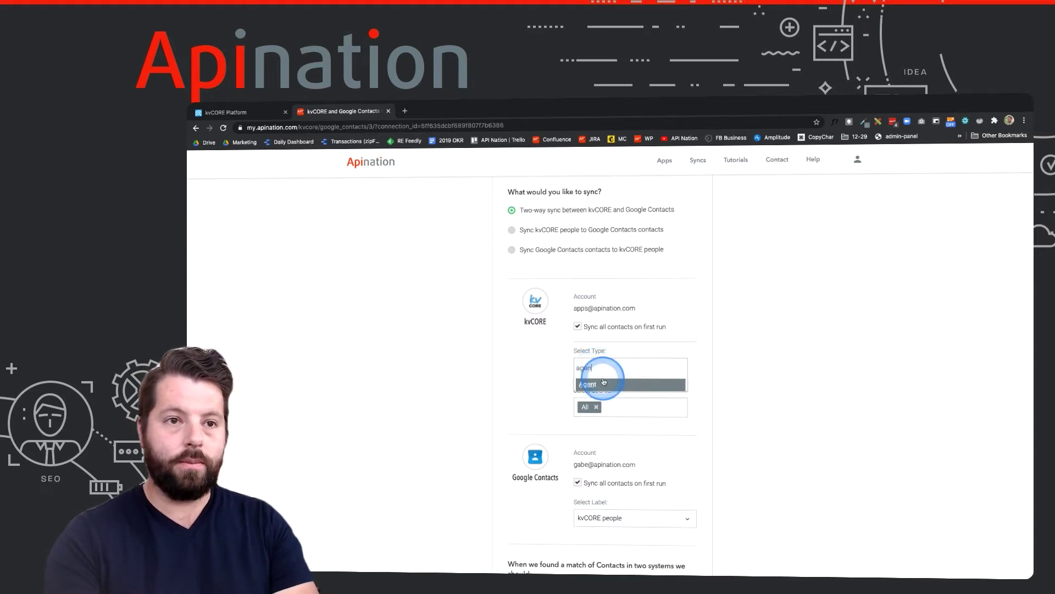
pyautogui.click(603, 383)
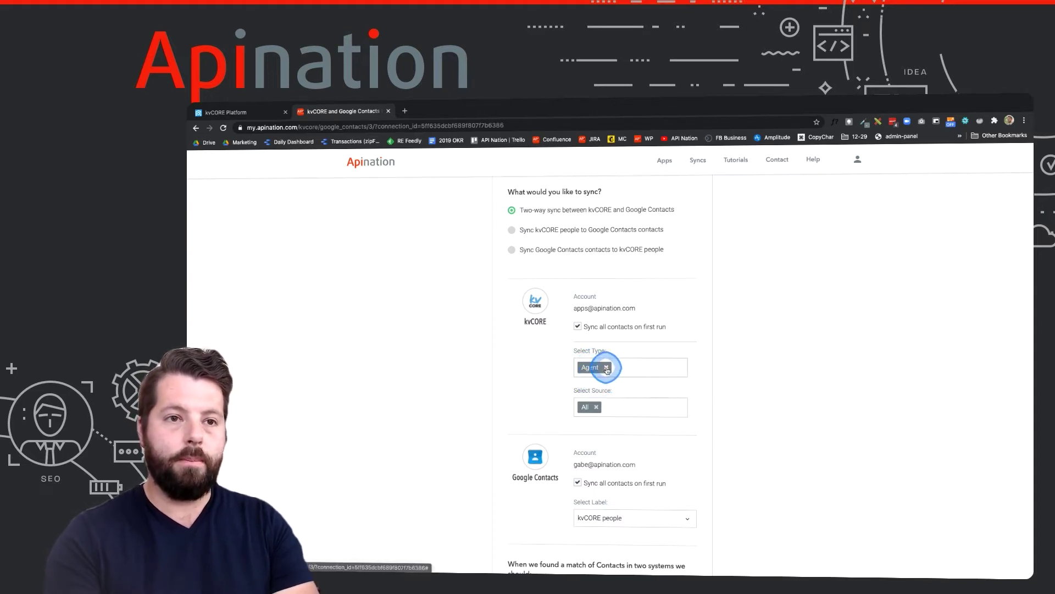
pyautogui.click(607, 368)
pyautogui.write('b')
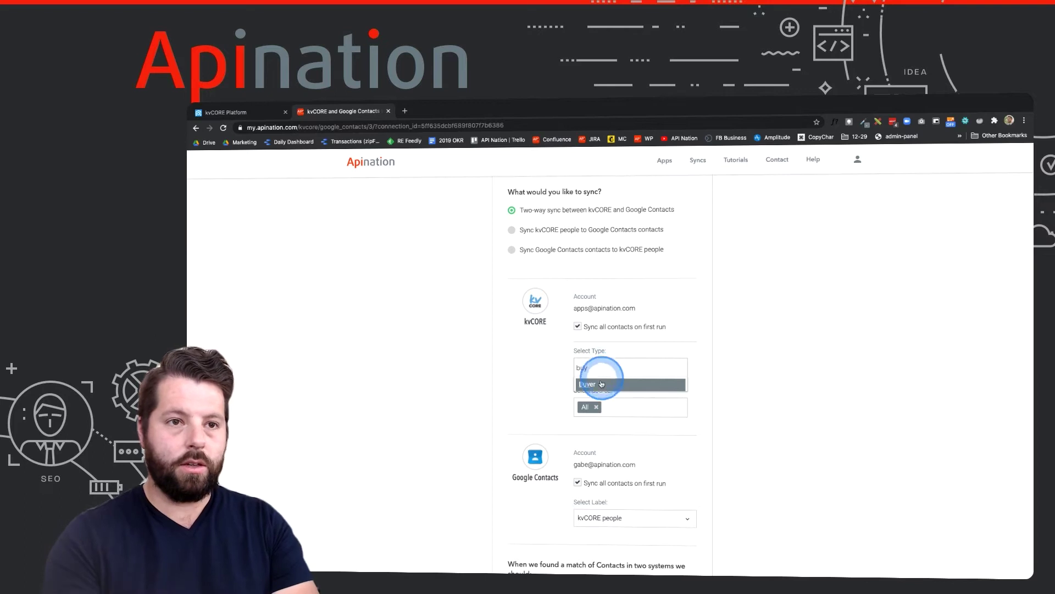
pyautogui.write('uy')
pyautogui.click(601, 384)
pyautogui.click(612, 364)
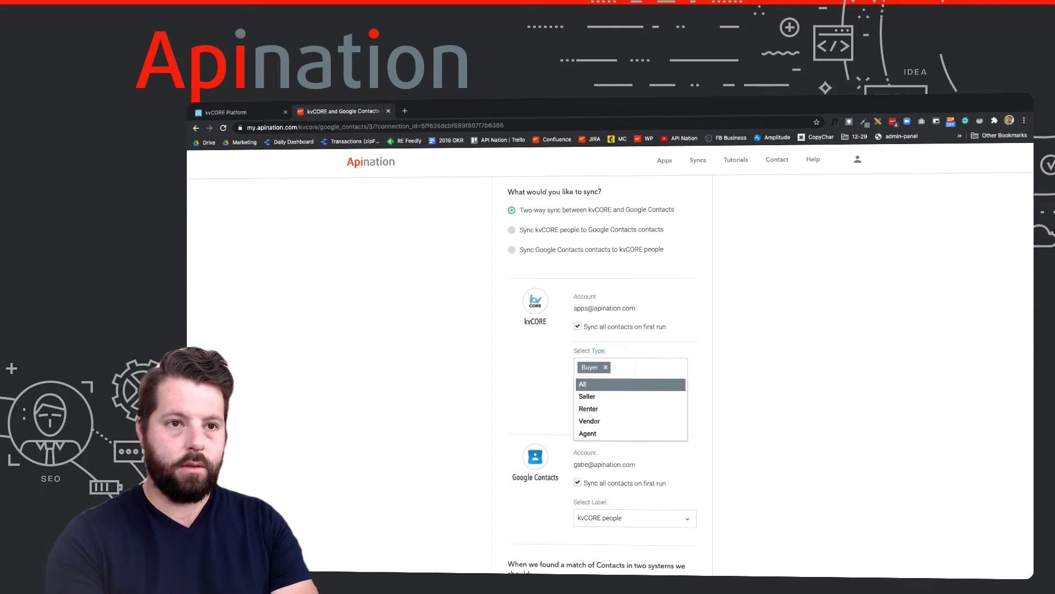
pyautogui.write('s')
pyautogui.click(607, 384)
pyautogui.click(637, 366)
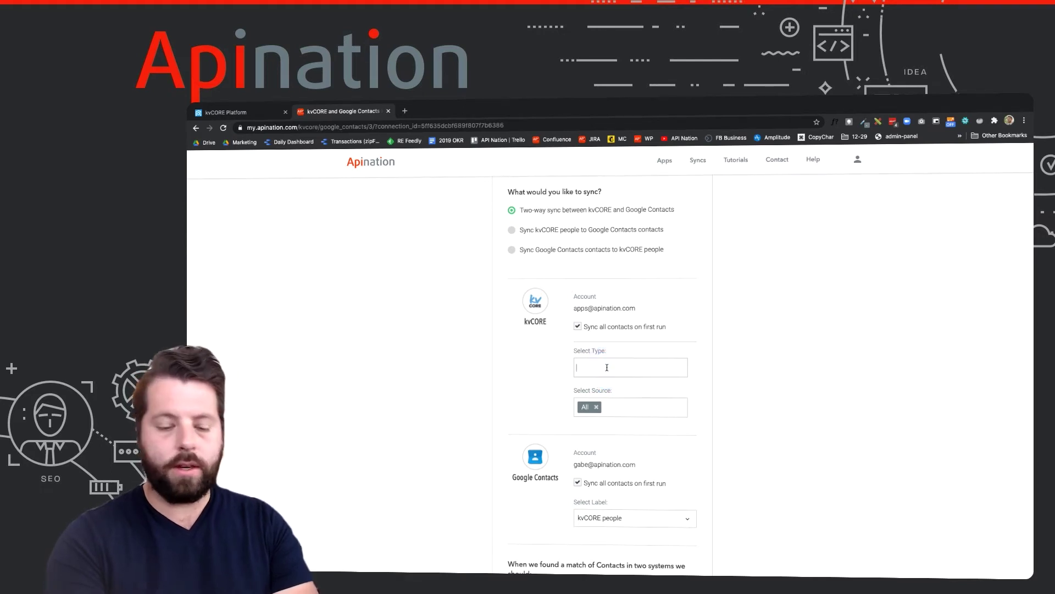
# - Set the contact type filter to All, leaving source on All
pyautogui.click(607, 367)
pyautogui.click(607, 383)
pyautogui.click(586, 397)
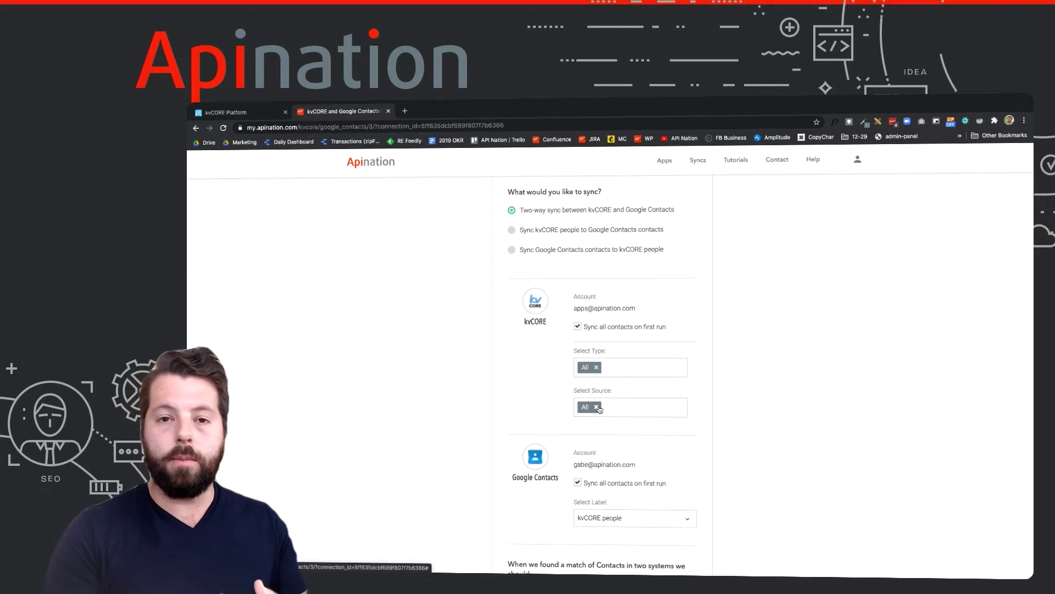
pyautogui.click(562, 400)
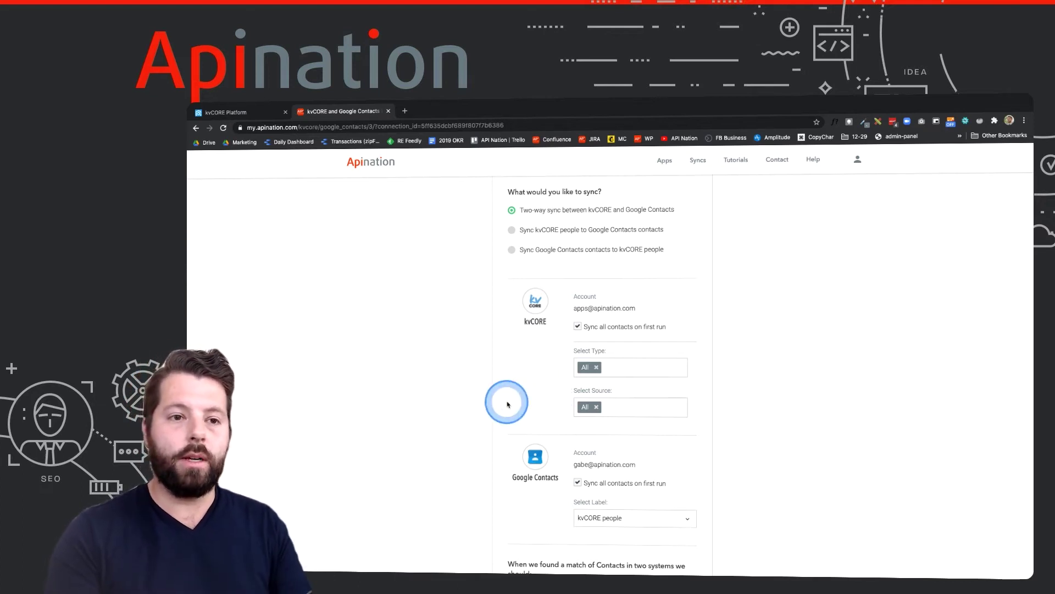
pyautogui.scroll(-2, 503, 401)
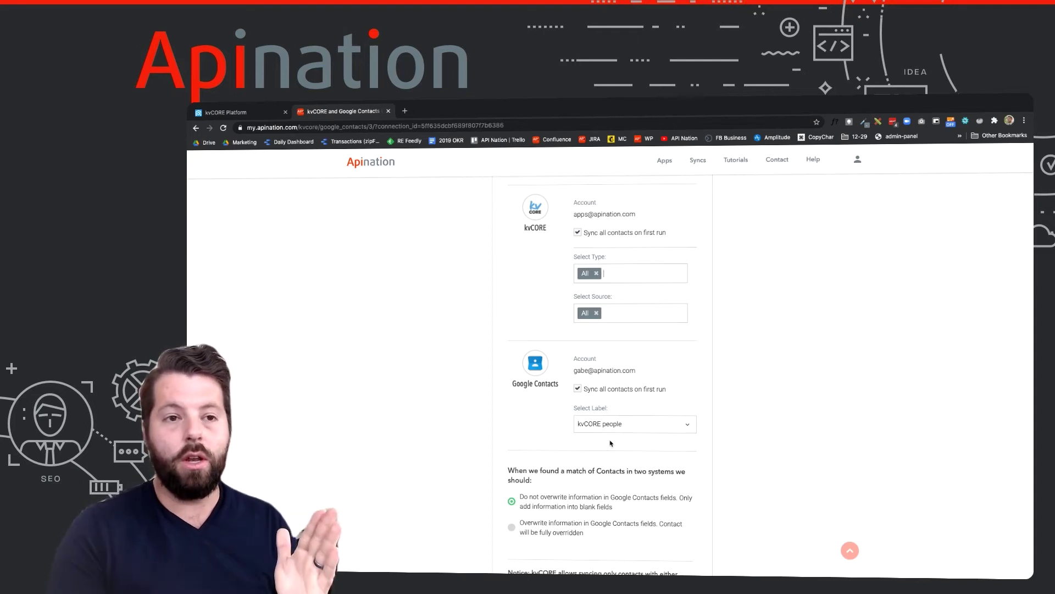
pyautogui.click(579, 426)
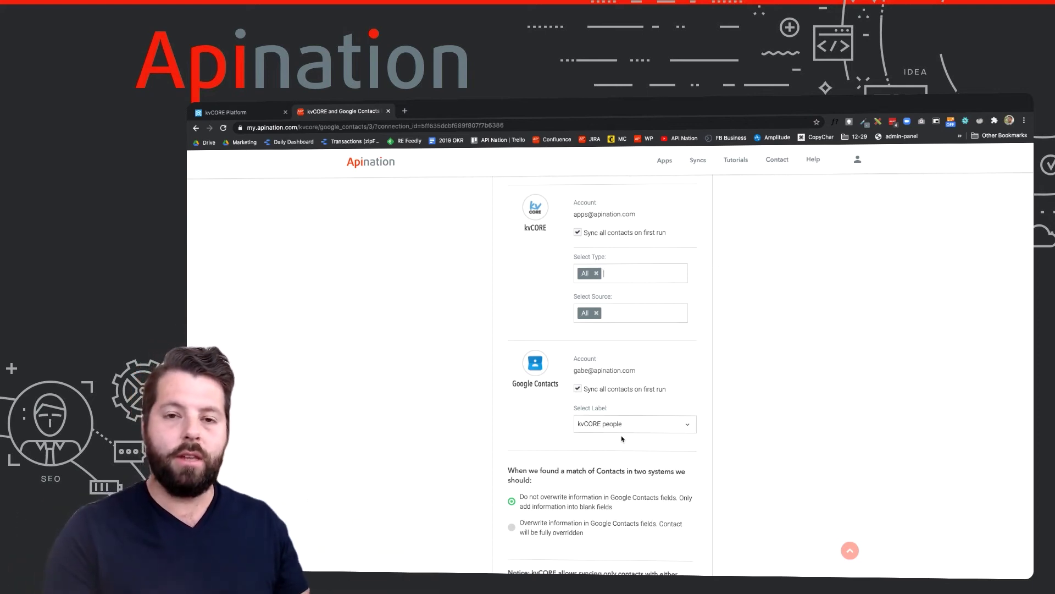
# - Keep 'Do not overwrite information in Google Contacts fields' and start the two-way sync
pyautogui.scroll(-1, 586, 469)
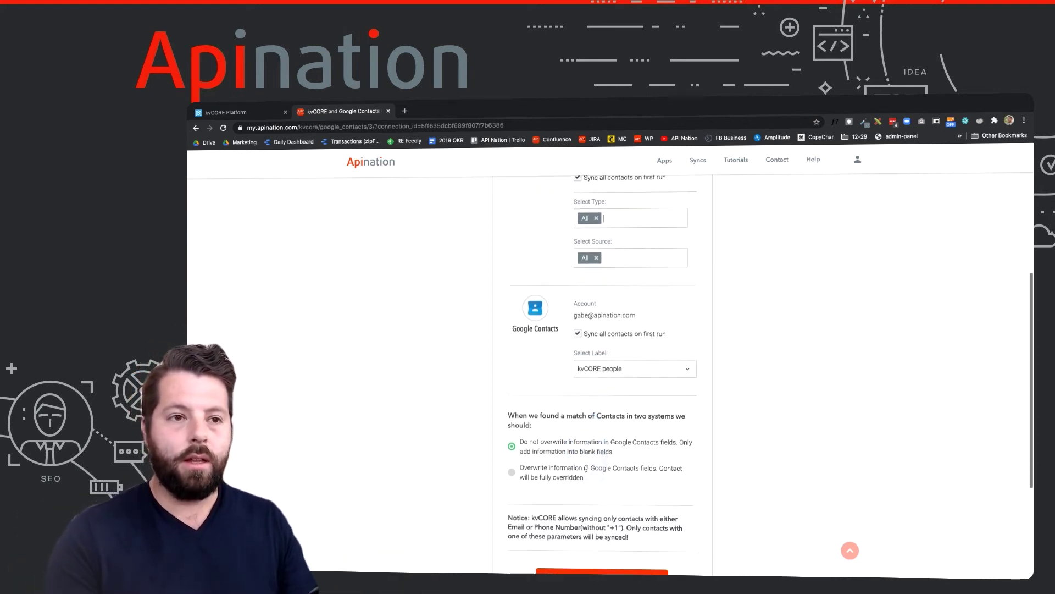
pyautogui.scroll(-3, 586, 469)
pyautogui.click(485, 318)
pyautogui.click(529, 311)
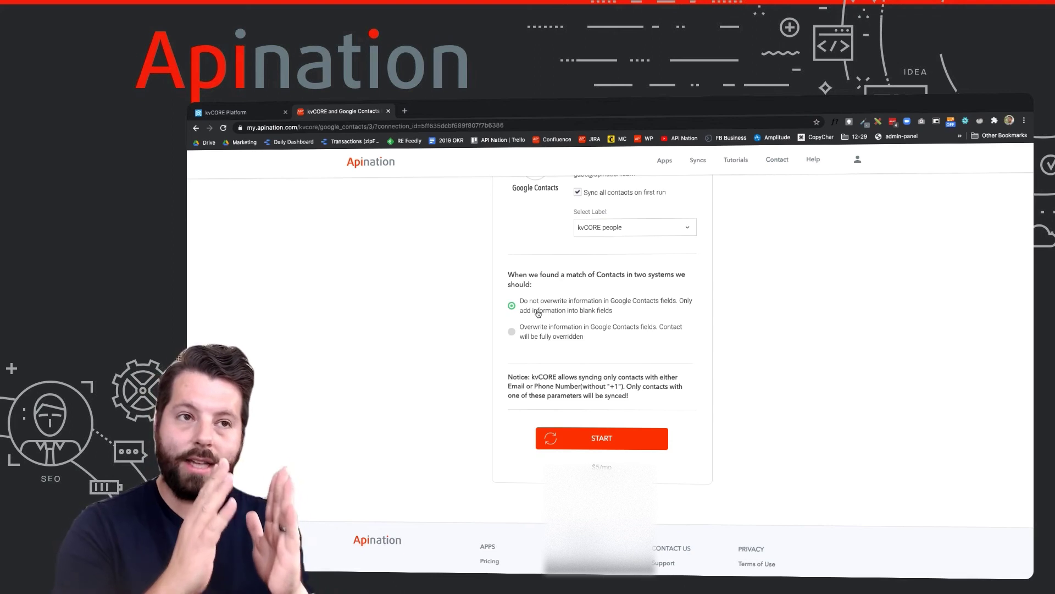
pyautogui.click(525, 309)
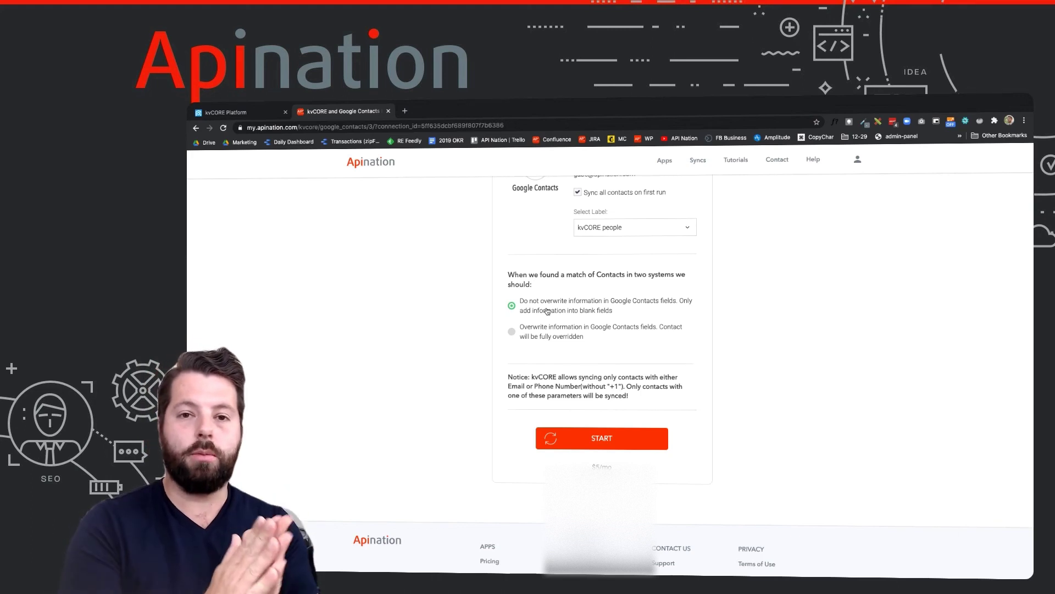
pyautogui.click(547, 312)
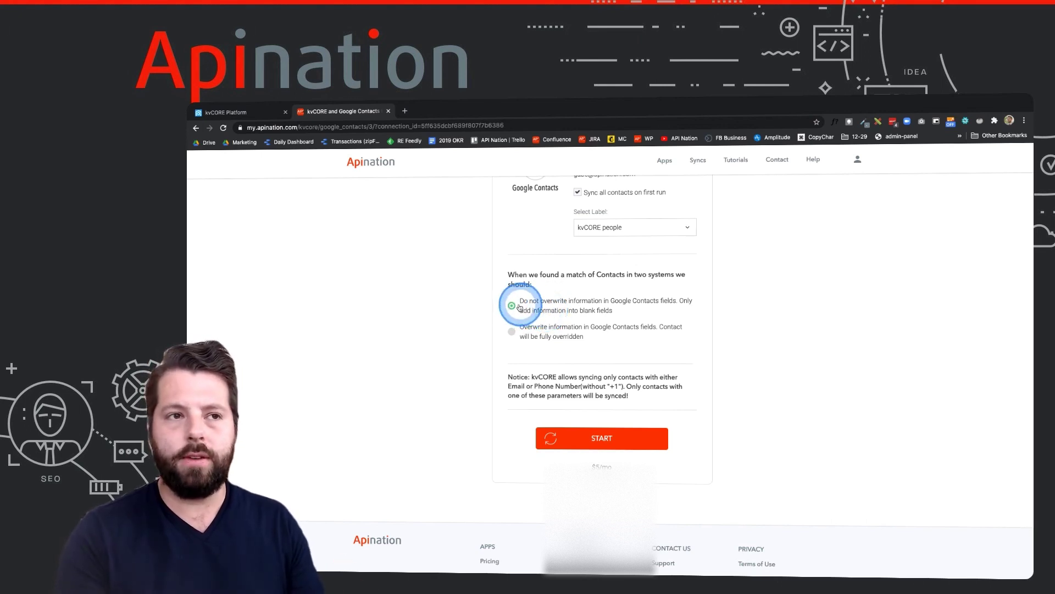
pyautogui.click(608, 438)
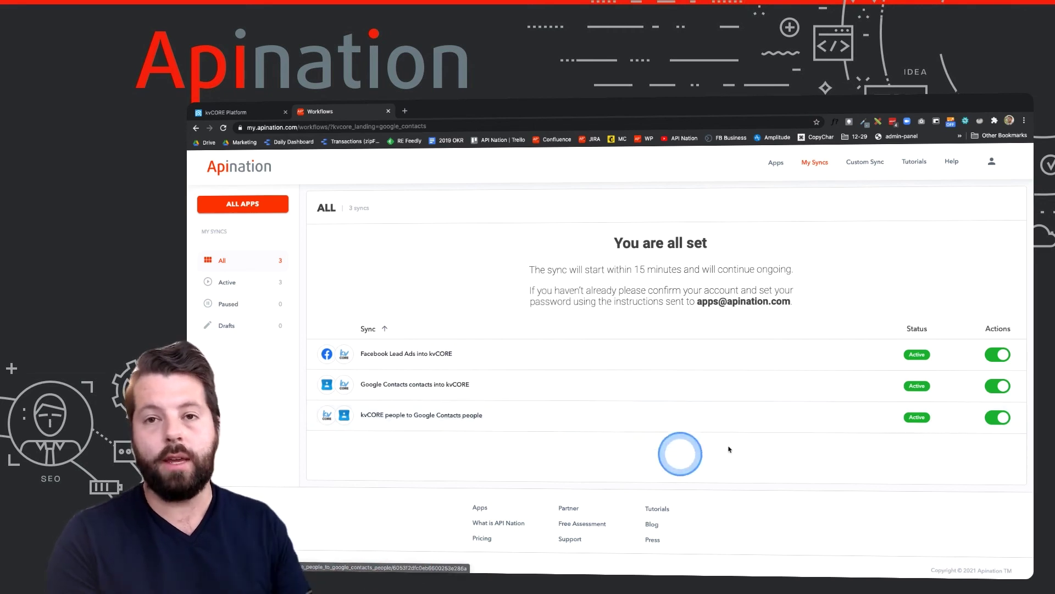
pyautogui.click(1001, 418)
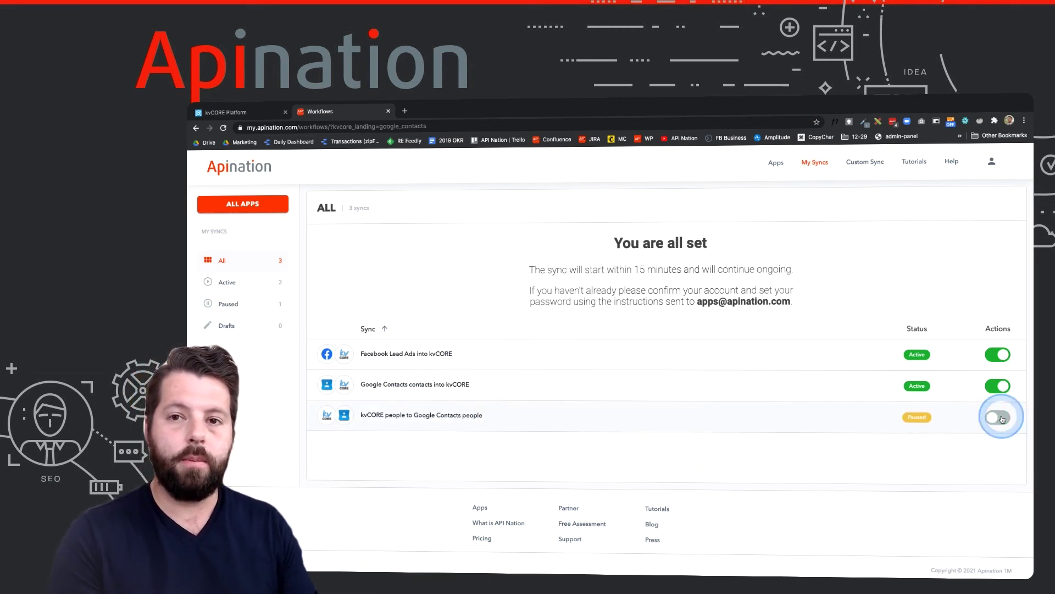
pyautogui.click(1001, 418)
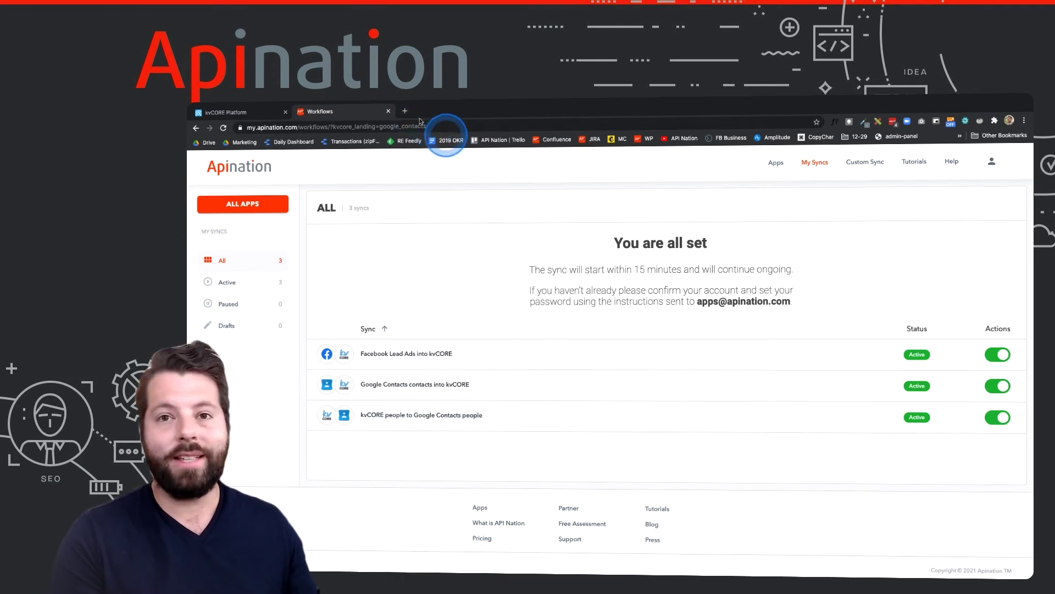
# - Open Google Contacts in a new tab and filter to the kvCORE people label
pyautogui.moveTo(392, 103)
pyautogui.click(403, 128)
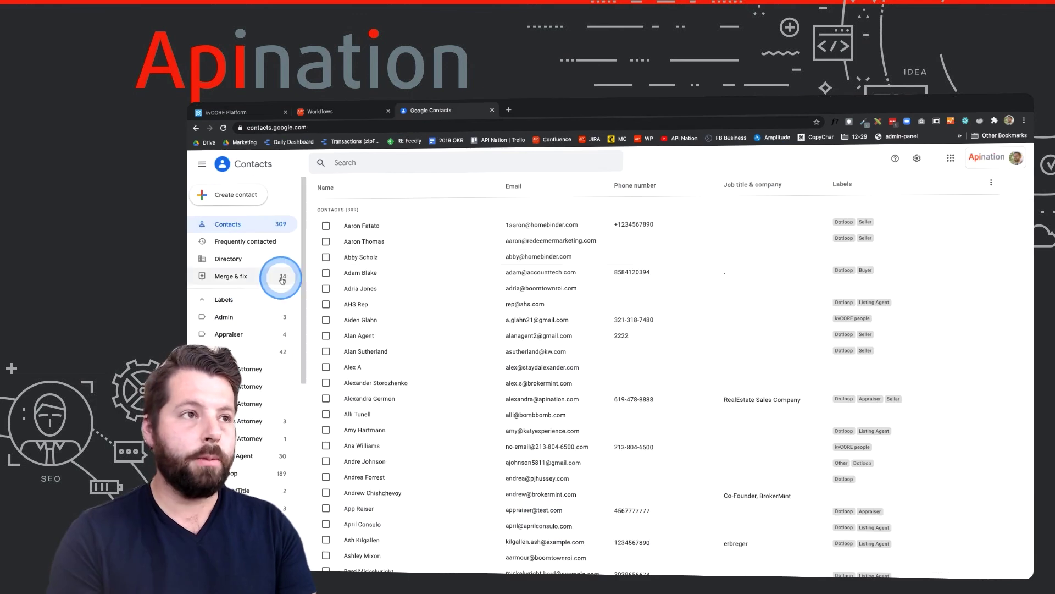
pyautogui.scroll(-2, 248, 408)
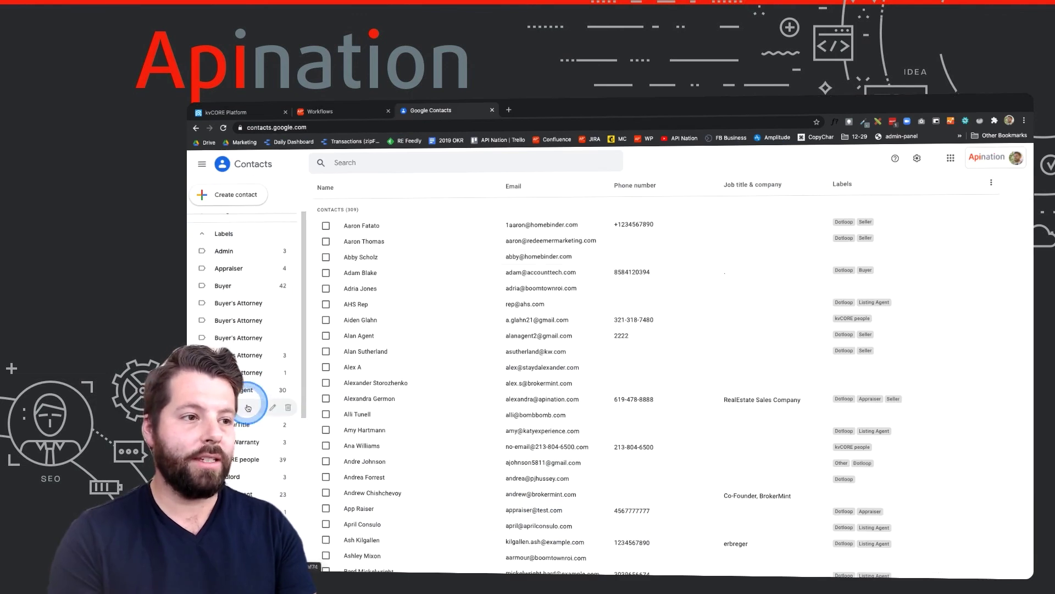
pyautogui.click(242, 459)
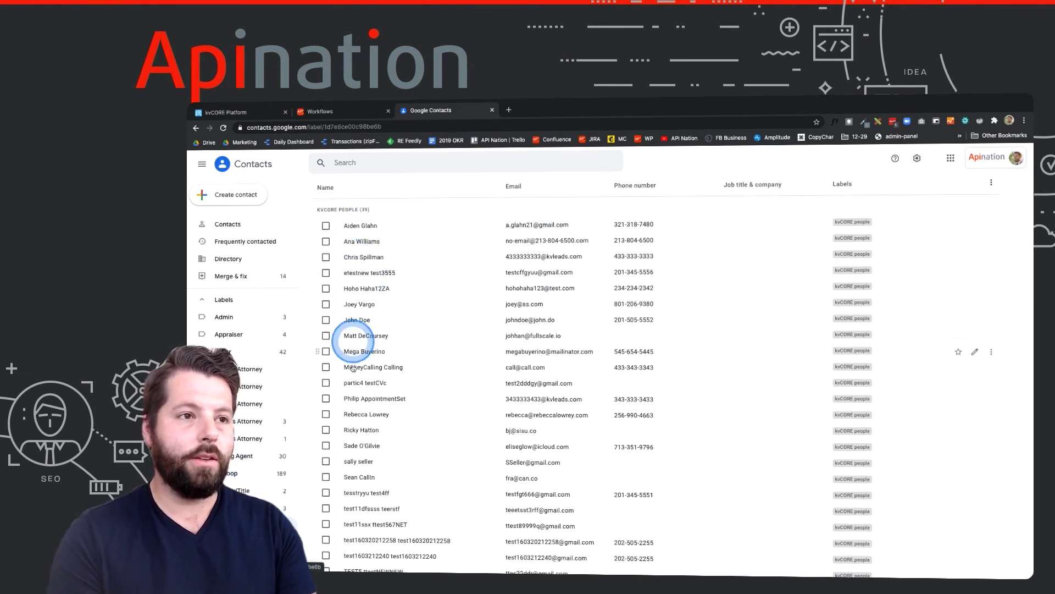
pyautogui.scroll(-5, 360, 437)
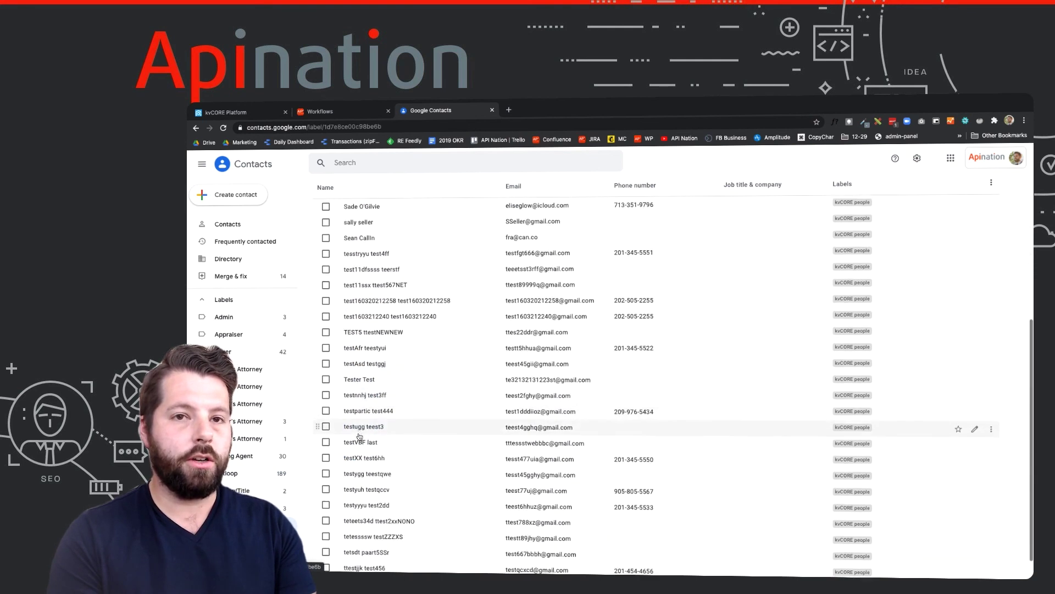
pyautogui.scroll(5, 359, 437)
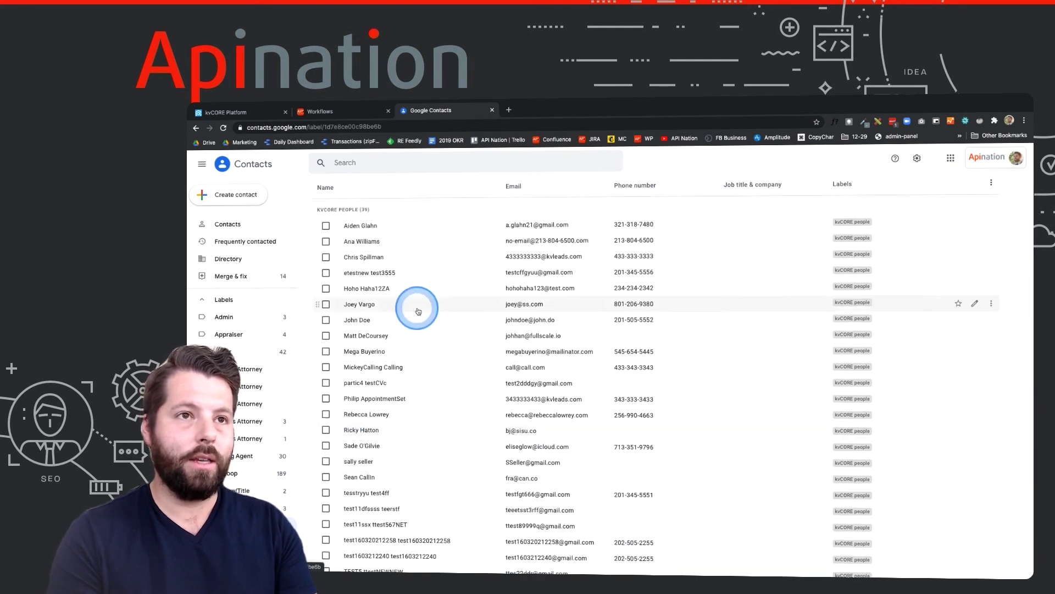